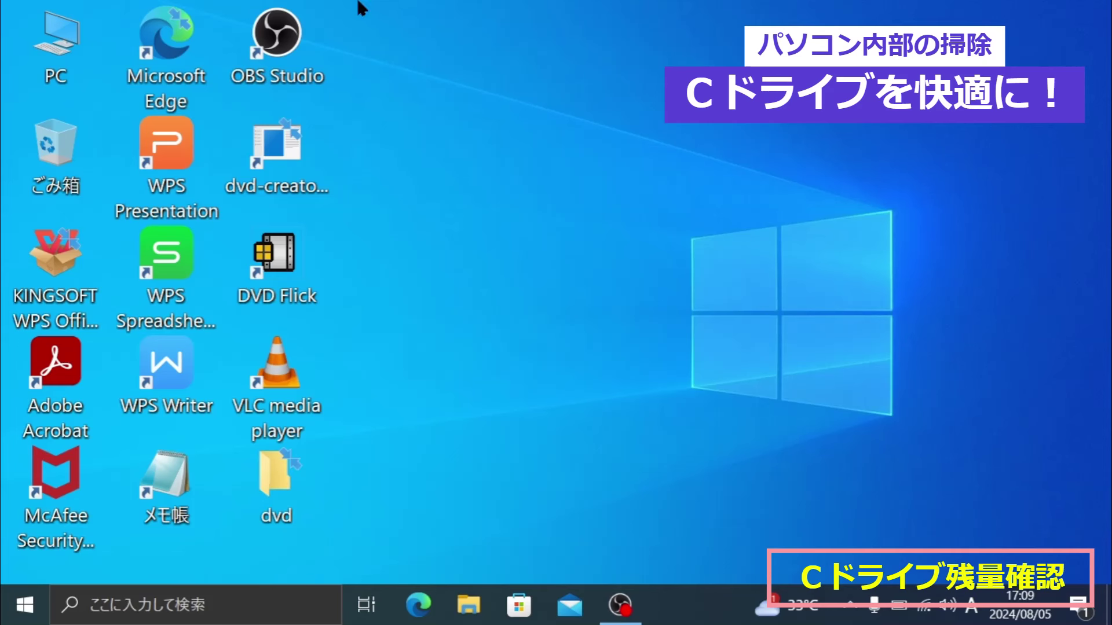
Open the PC overview, check the capacity and free space of ローカル ディスク (C:), and view the drive's folders
{"action": "double_click", "coordinate": [55, 33]}
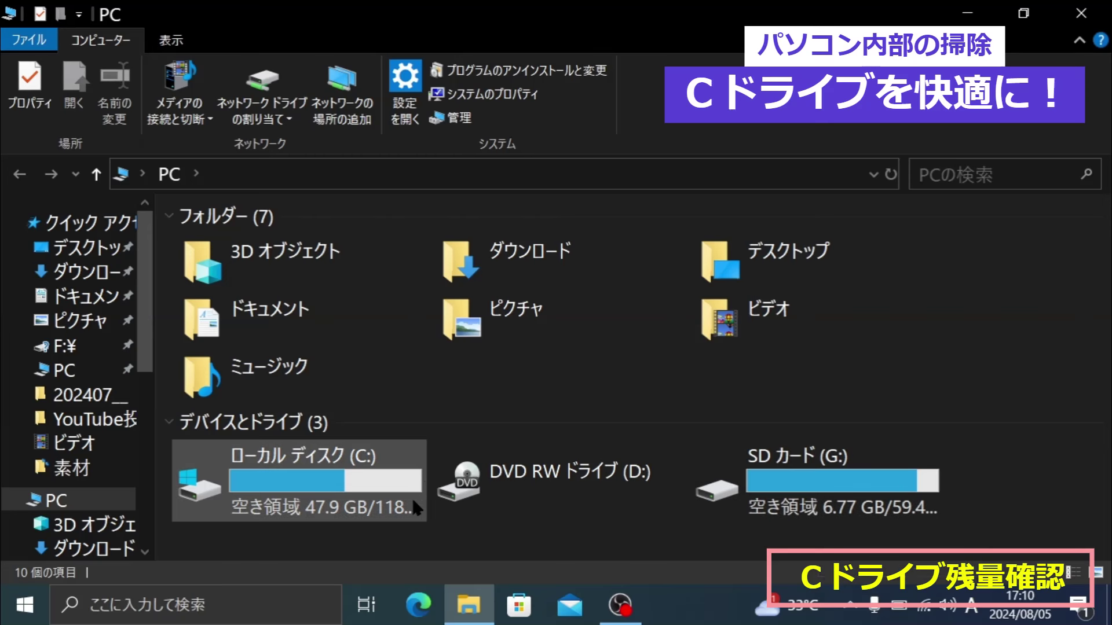
{"action": "mouse_move", "coordinate": [394, 510]}
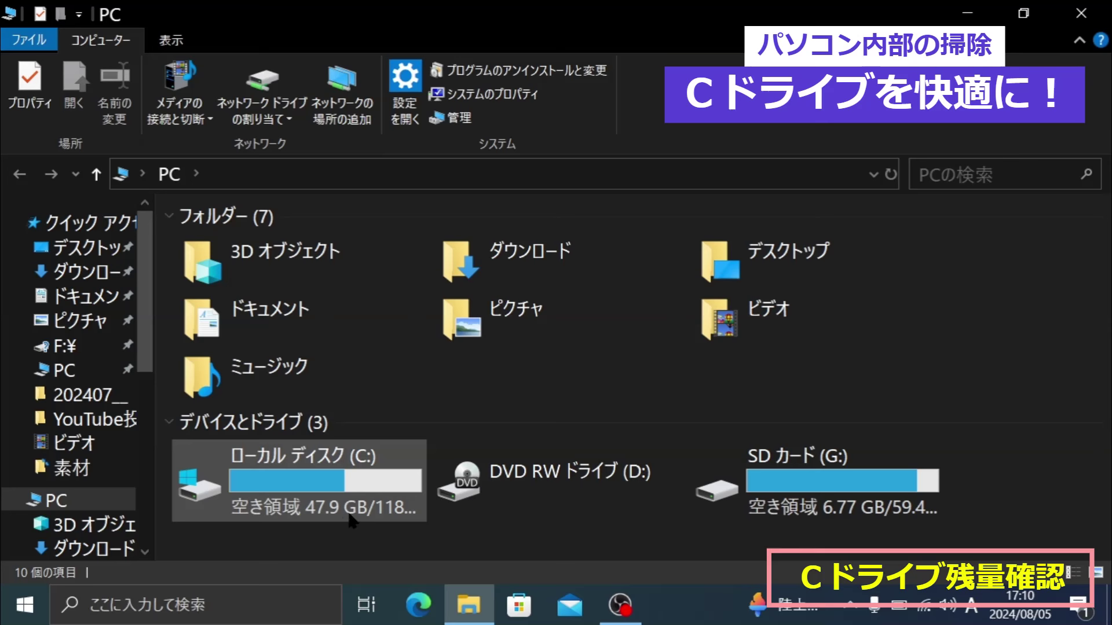
{"action": "mouse_move", "coordinate": [327, 485]}
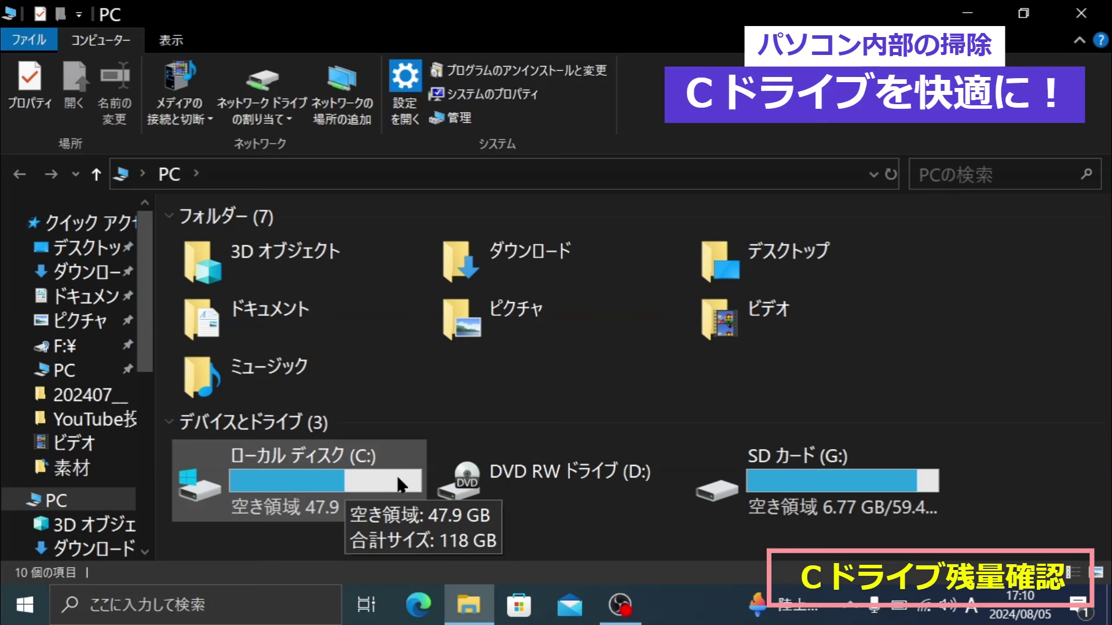
{"action": "left_click", "coordinate": [328, 466]}
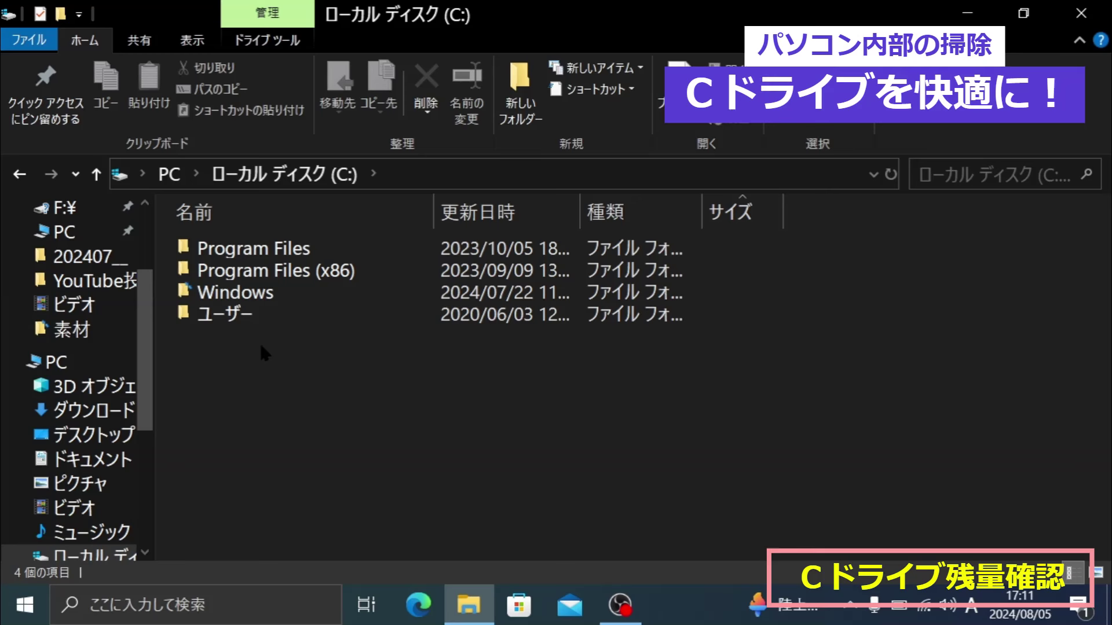
{"action": "mouse_move", "coordinate": [290, 284]}
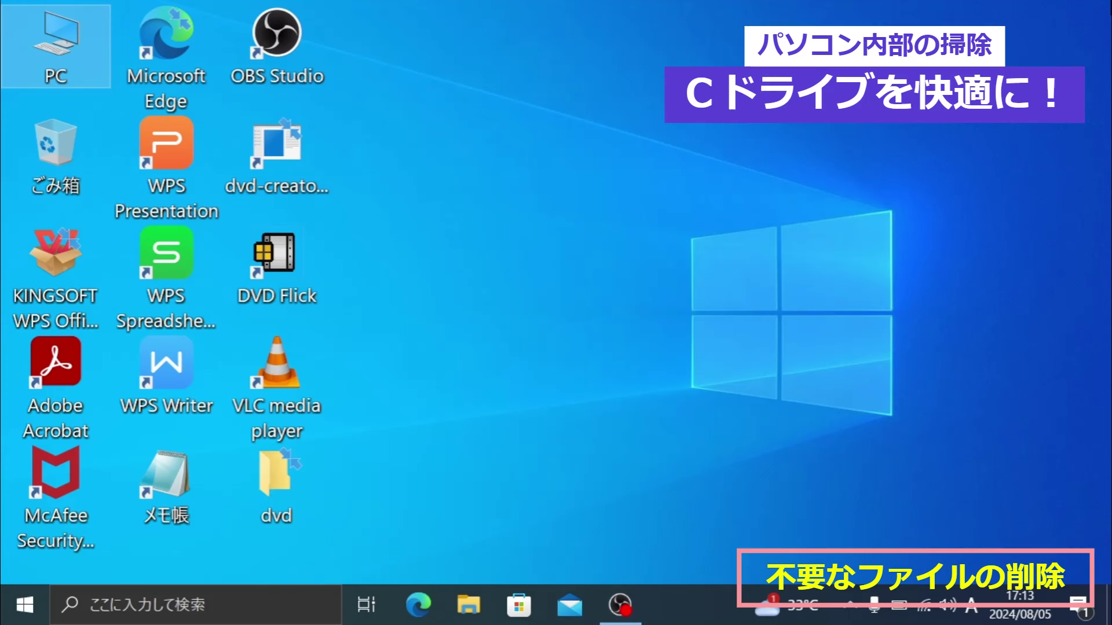
Open the Windows settings and go to the ストレージ page under システム
{"action": "key", "text": "super"}
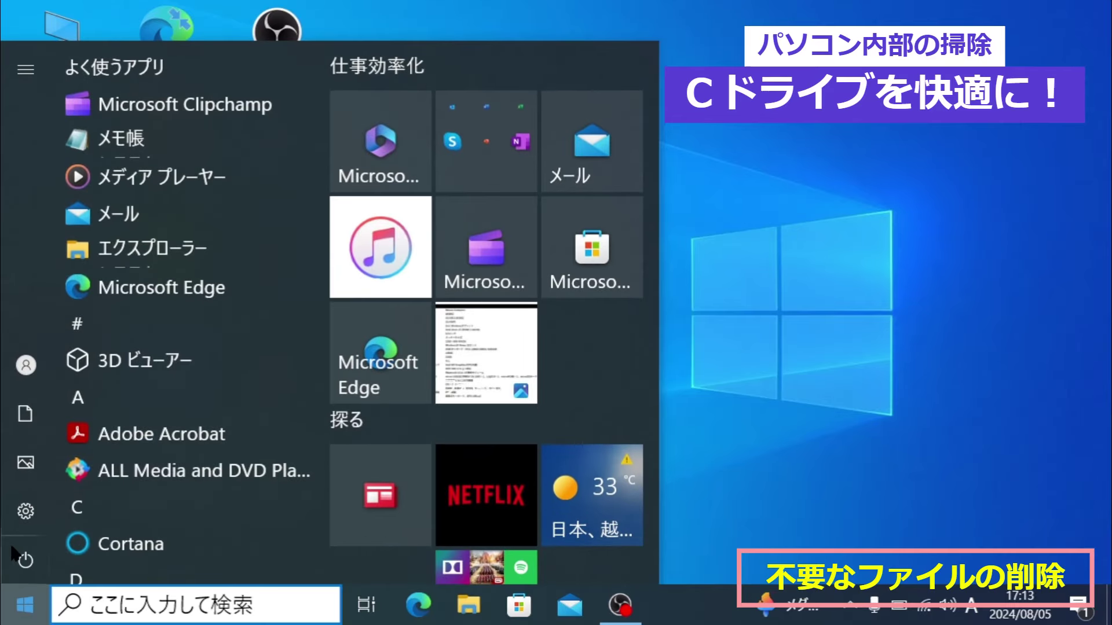
{"action": "scroll", "coordinate": [123, 382], "scroll_direction": "down", "scroll_amount": 15}
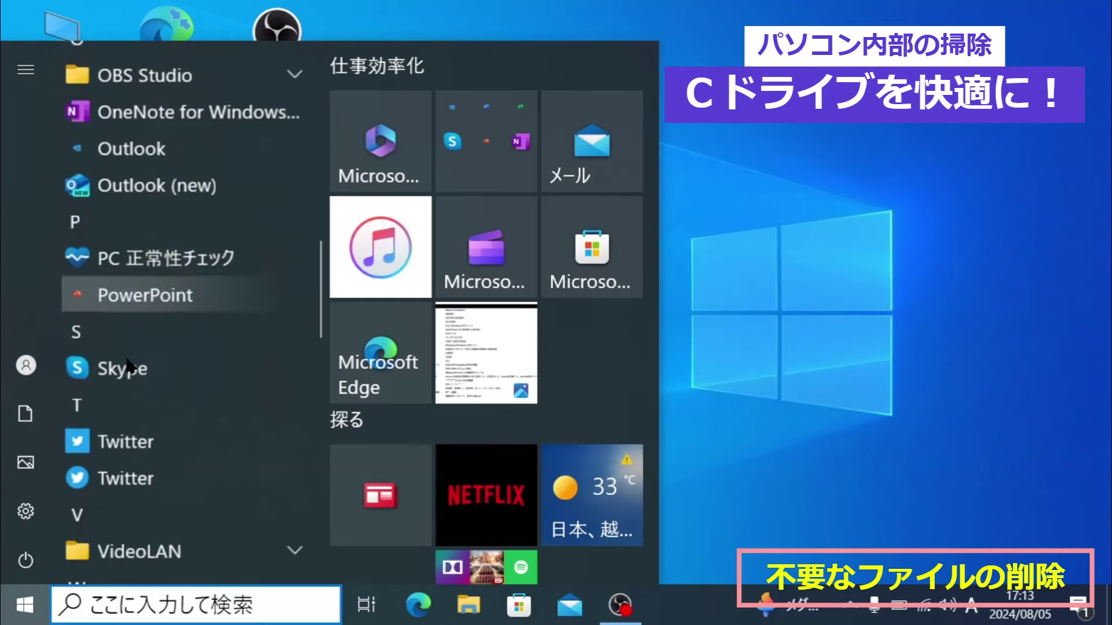
{"action": "scroll", "coordinate": [128, 364], "scroll_direction": "down", "scroll_amount": 15}
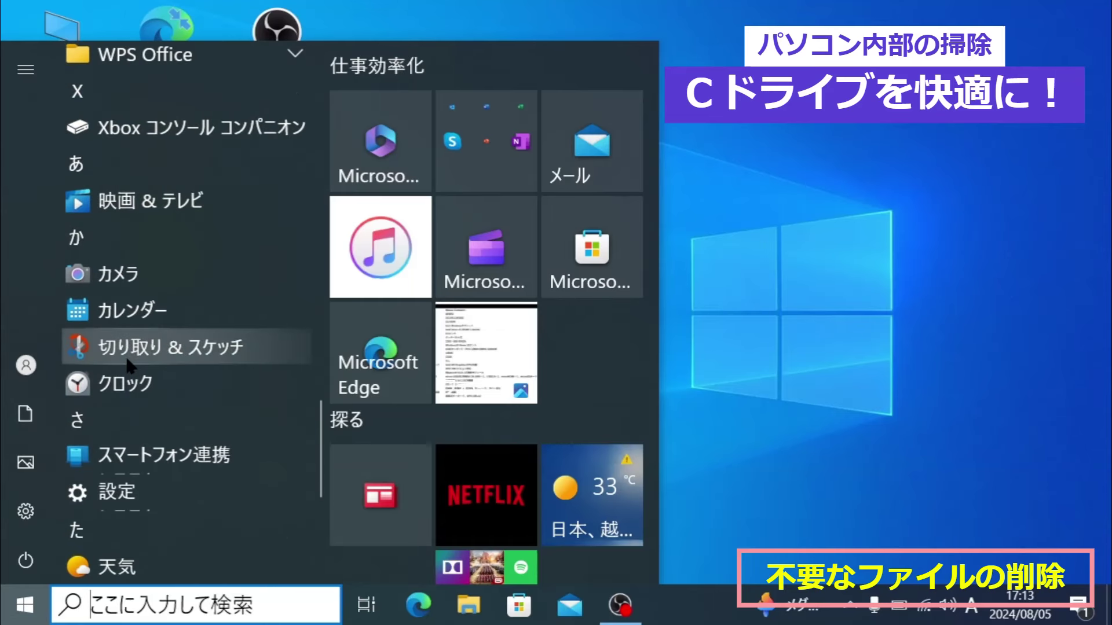
{"action": "scroll", "coordinate": [126, 359], "scroll_direction": "down", "scroll_amount": 3}
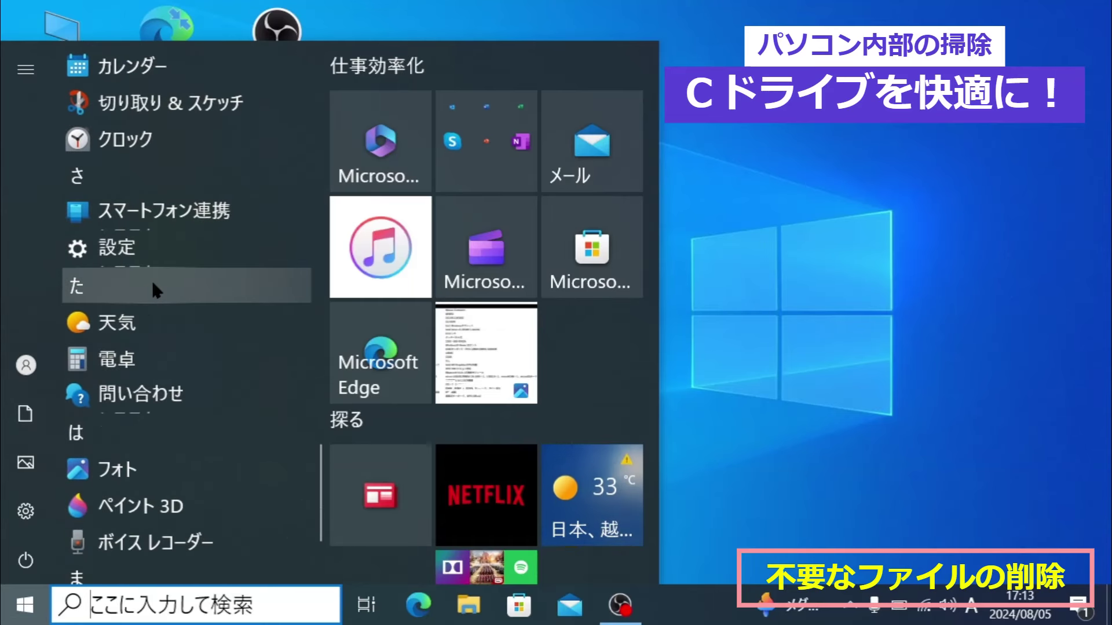
{"action": "left_click", "coordinate": [155, 250]}
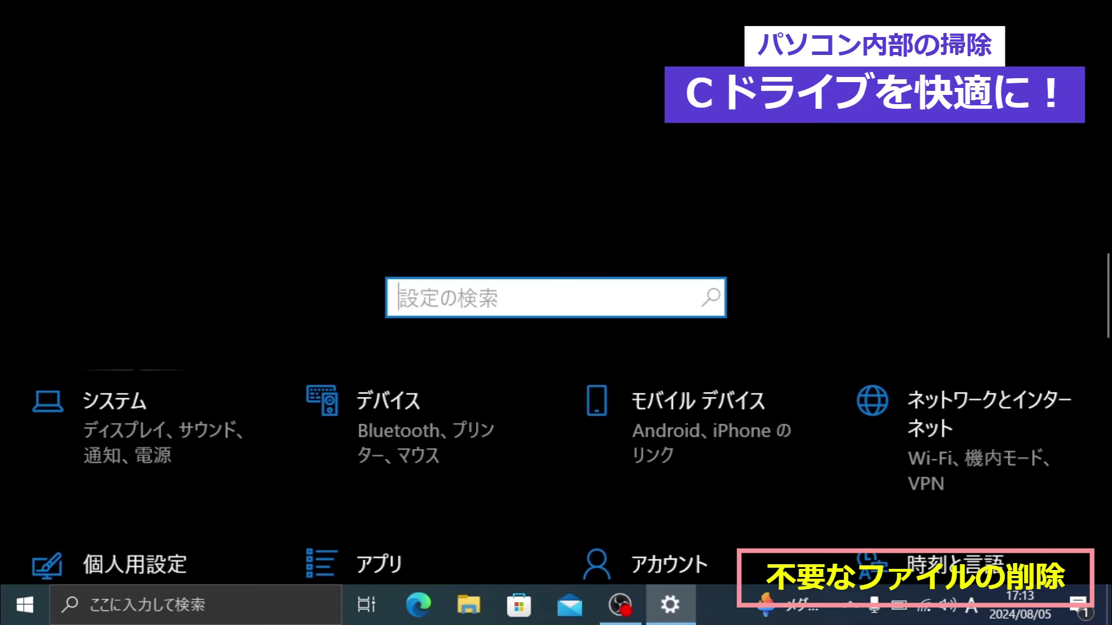
{"action": "left_click", "coordinate": [123, 406]}
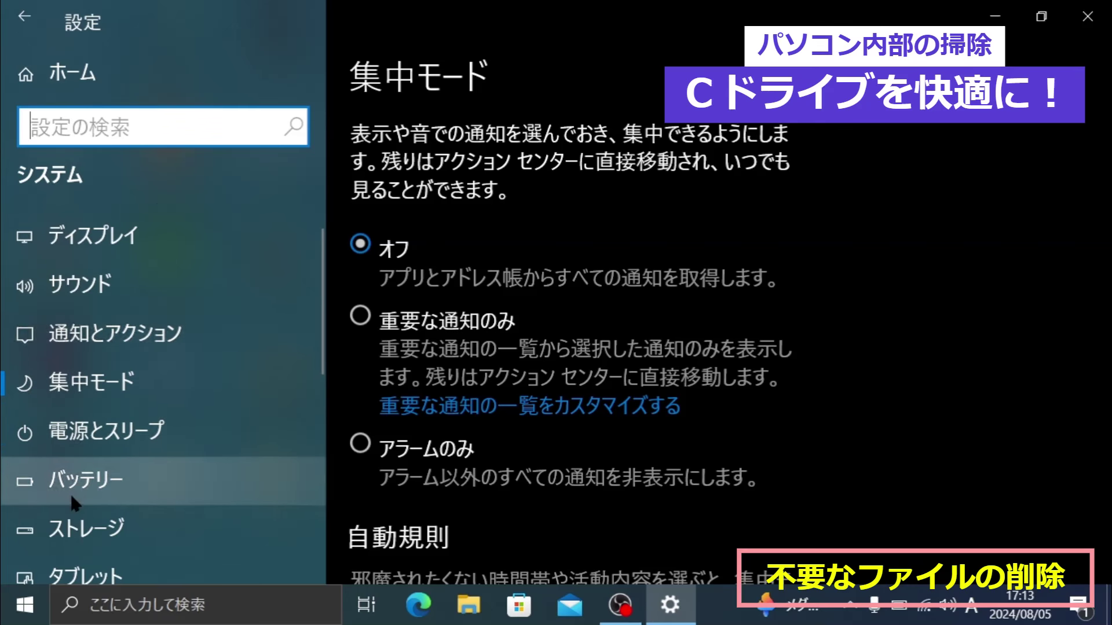
{"action": "left_click", "coordinate": [87, 539]}
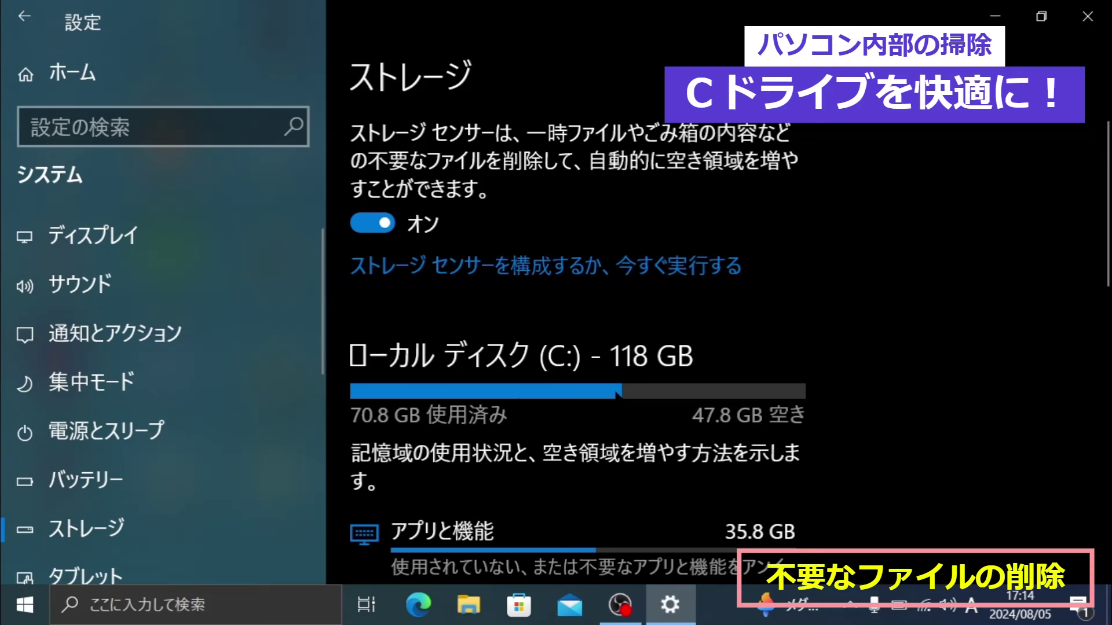
Open 一時ファイル for the C drive, review the selected categories, and delete the selected temporary files
{"action": "scroll", "coordinate": [618, 395], "scroll_direction": "down", "scroll_amount": 5}
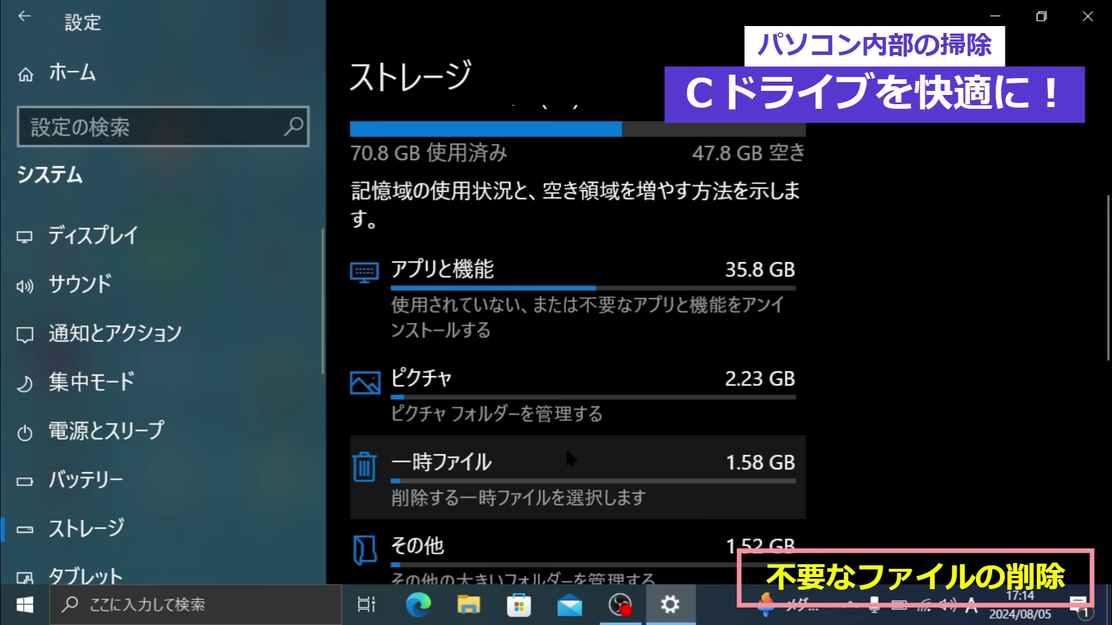
{"action": "scroll", "coordinate": [565, 446], "scroll_direction": "down", "scroll_amount": 2}
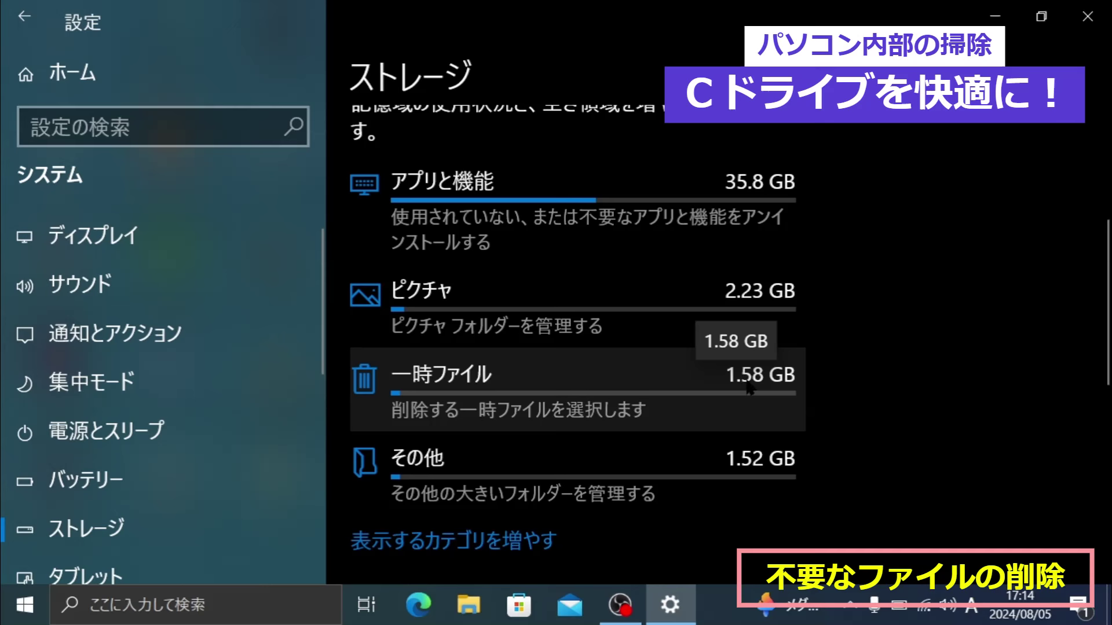
{"action": "left_click", "coordinate": [434, 394]}
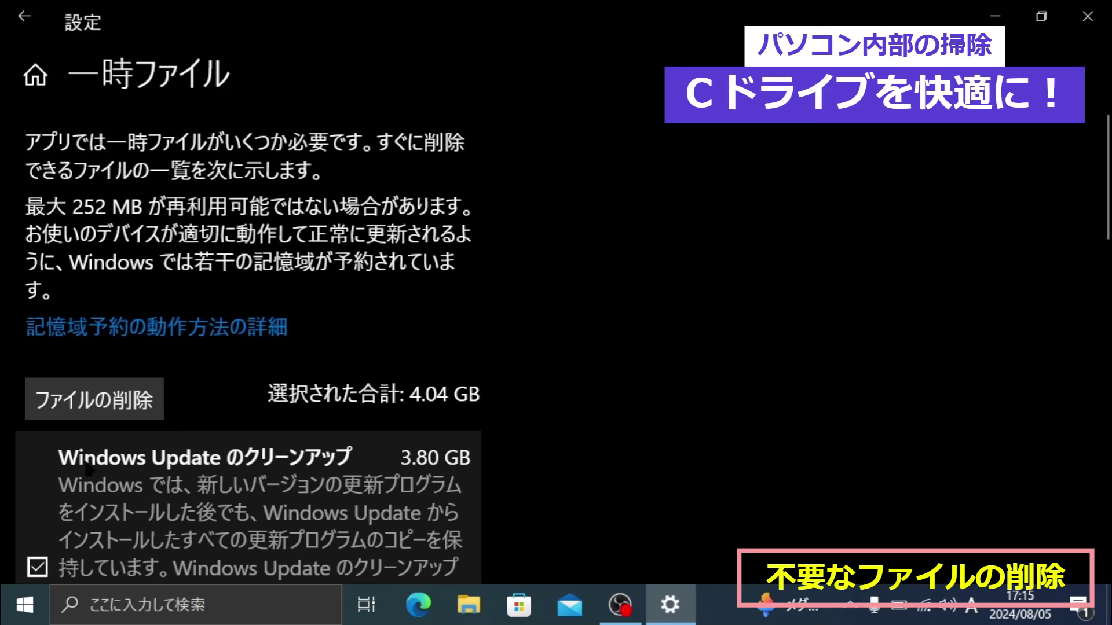
{"action": "scroll", "coordinate": [40, 487], "scroll_direction": "down", "scroll_amount": 7}
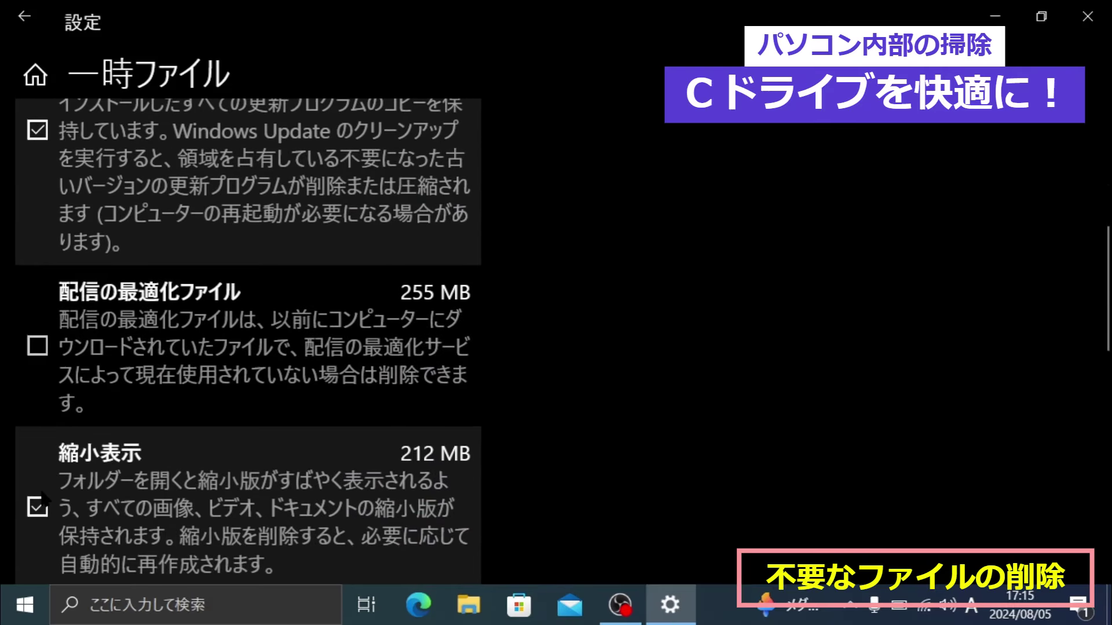
{"action": "scroll", "coordinate": [40, 488], "scroll_direction": "up", "scroll_amount": 8}
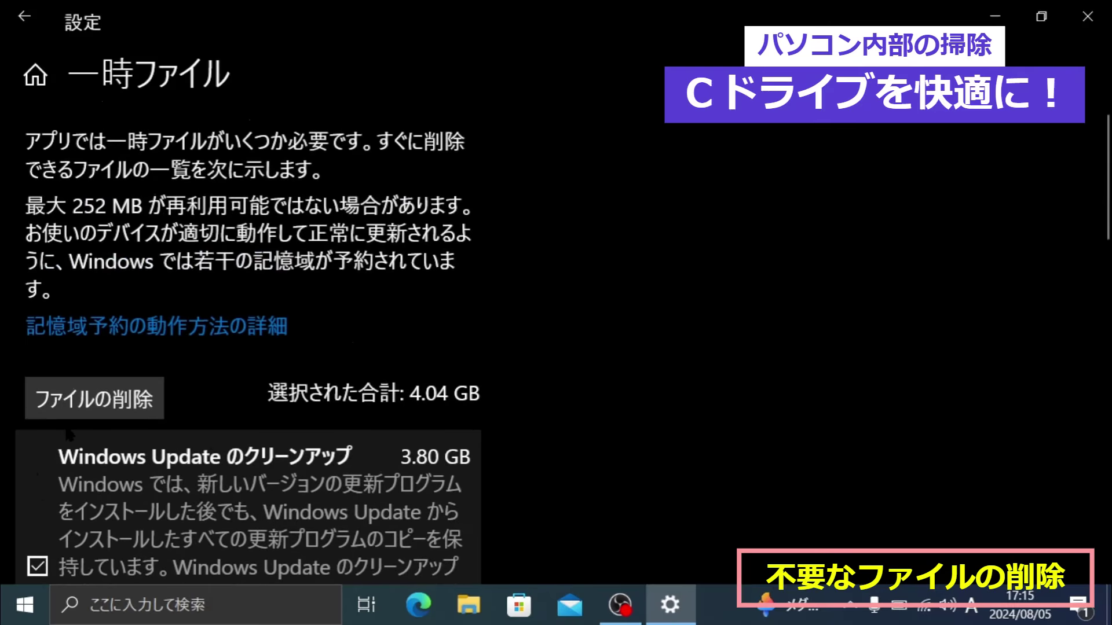
{"action": "left_click", "coordinate": [106, 410]}
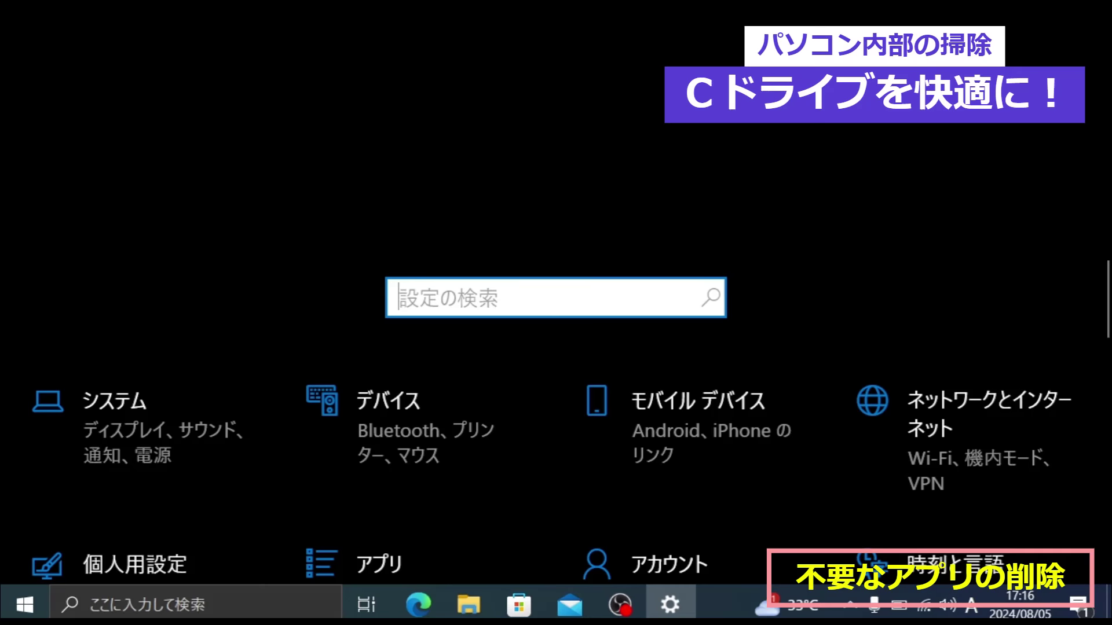
Open the アプリと機能 page from the アプリ category on the settings home page
{"action": "scroll", "coordinate": [384, 320], "scroll_direction": "down", "scroll_amount": 3}
{"action": "scroll", "coordinate": [383, 320], "scroll_direction": "up", "scroll_amount": 3}
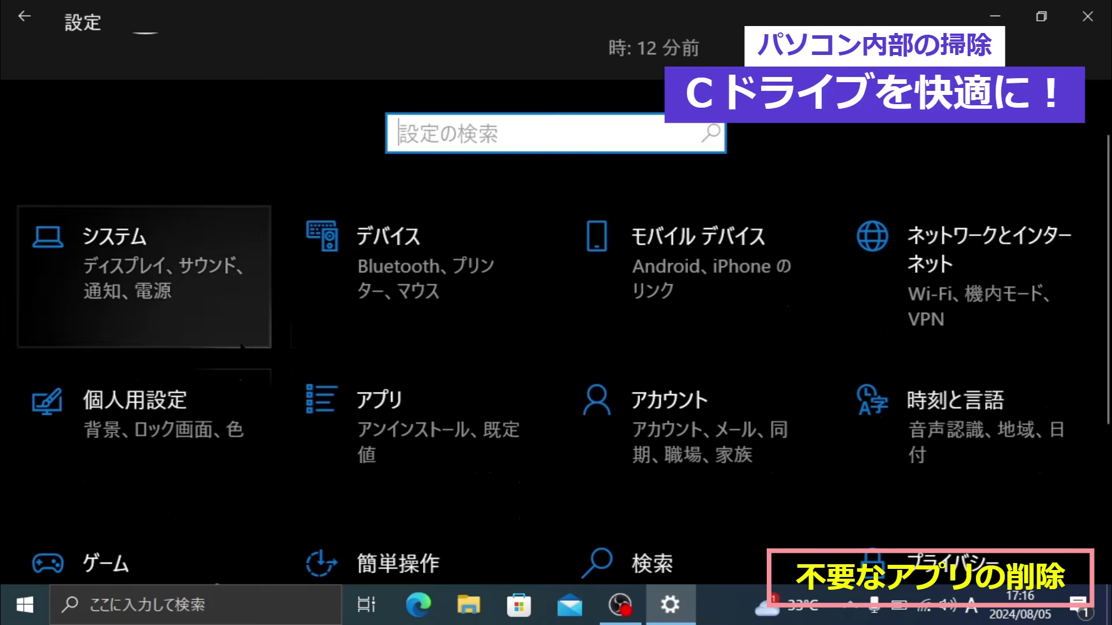
{"action": "left_click", "coordinate": [428, 454]}
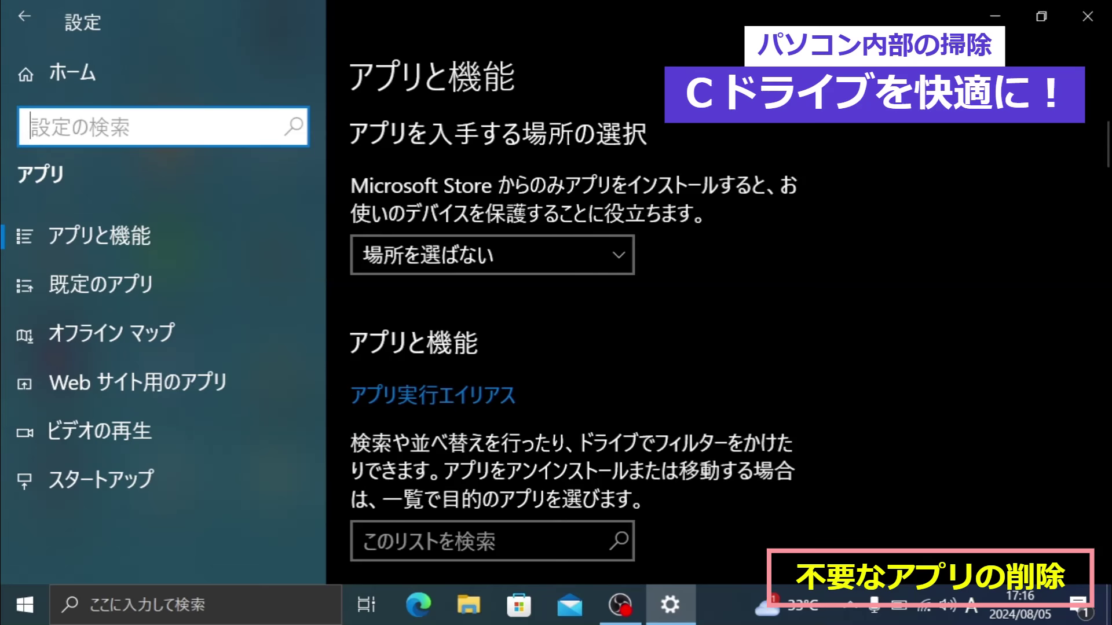
Examine the names, sizes and dates in the installed apps list to find unneeded apps that take up space
{"action": "scroll", "coordinate": [399, 376], "scroll_direction": "down", "scroll_amount": 5}
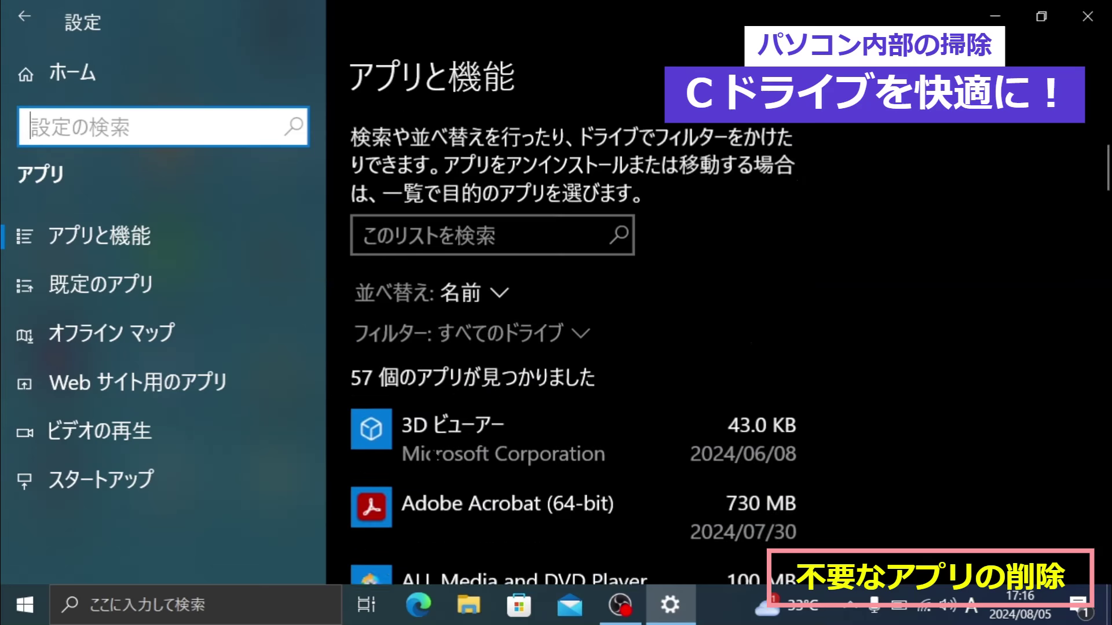
{"action": "scroll", "coordinate": [521, 382], "scroll_direction": "down", "scroll_amount": 1}
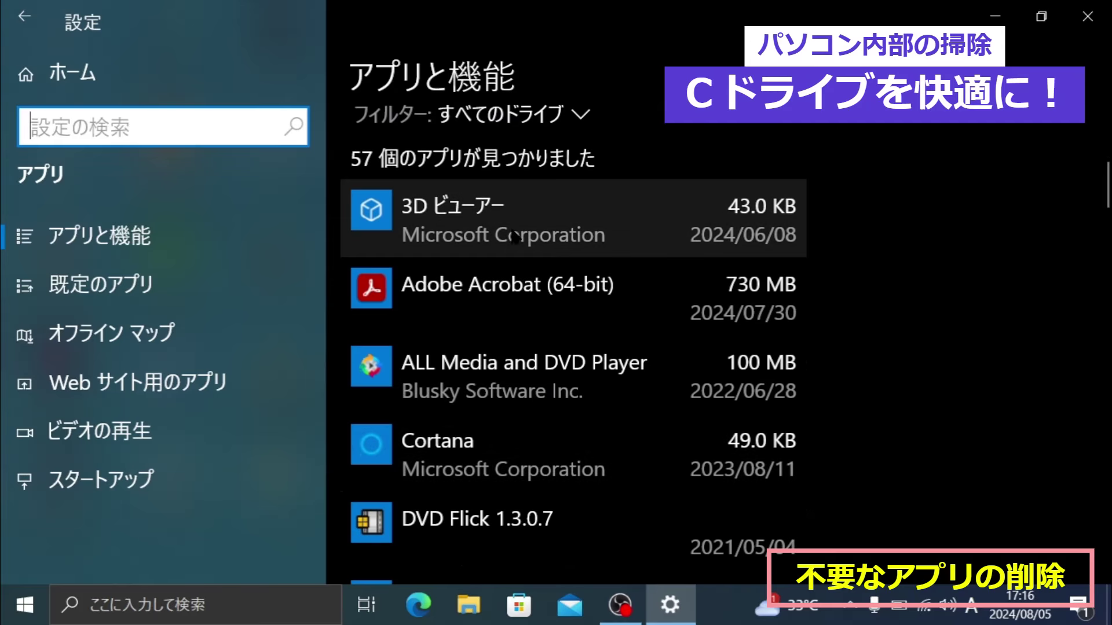
{"action": "scroll", "coordinate": [521, 318], "scroll_direction": "down", "scroll_amount": 1}
{"action": "scroll", "coordinate": [519, 363], "scroll_direction": "down", "scroll_amount": 3}
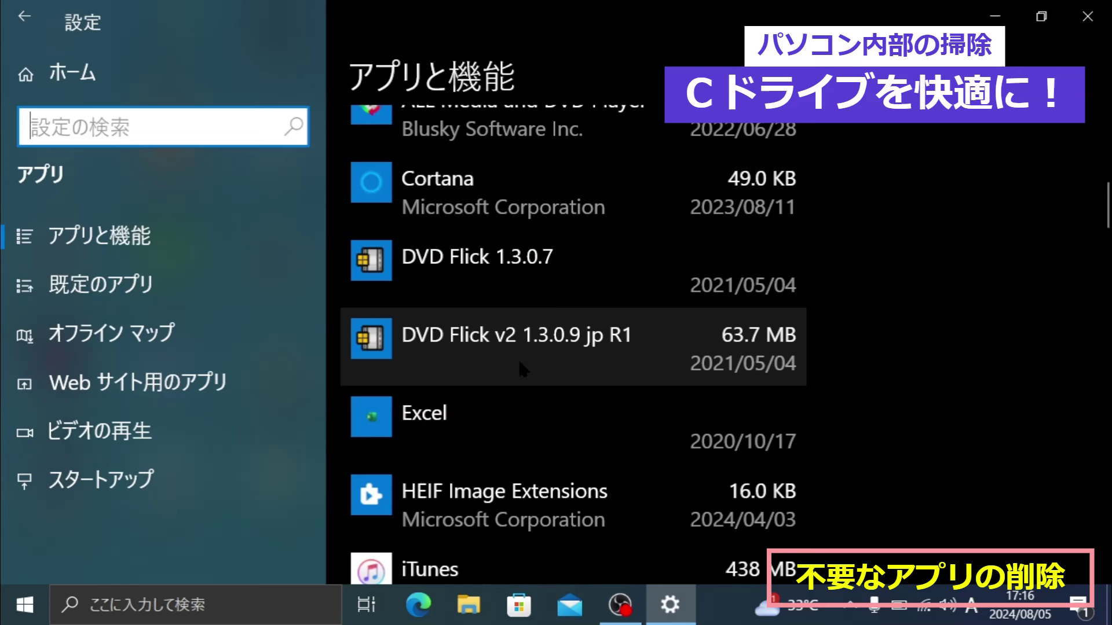
{"action": "scroll", "coordinate": [519, 363], "scroll_direction": "down", "scroll_amount": 1}
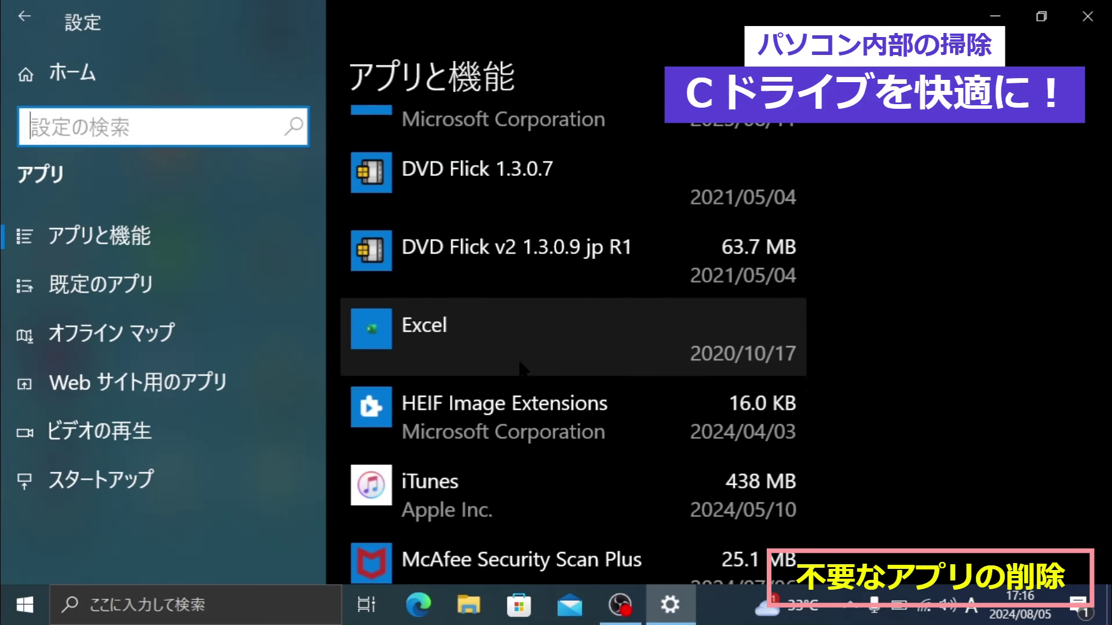
{"action": "scroll", "coordinate": [519, 363], "scroll_direction": "down", "scroll_amount": 1}
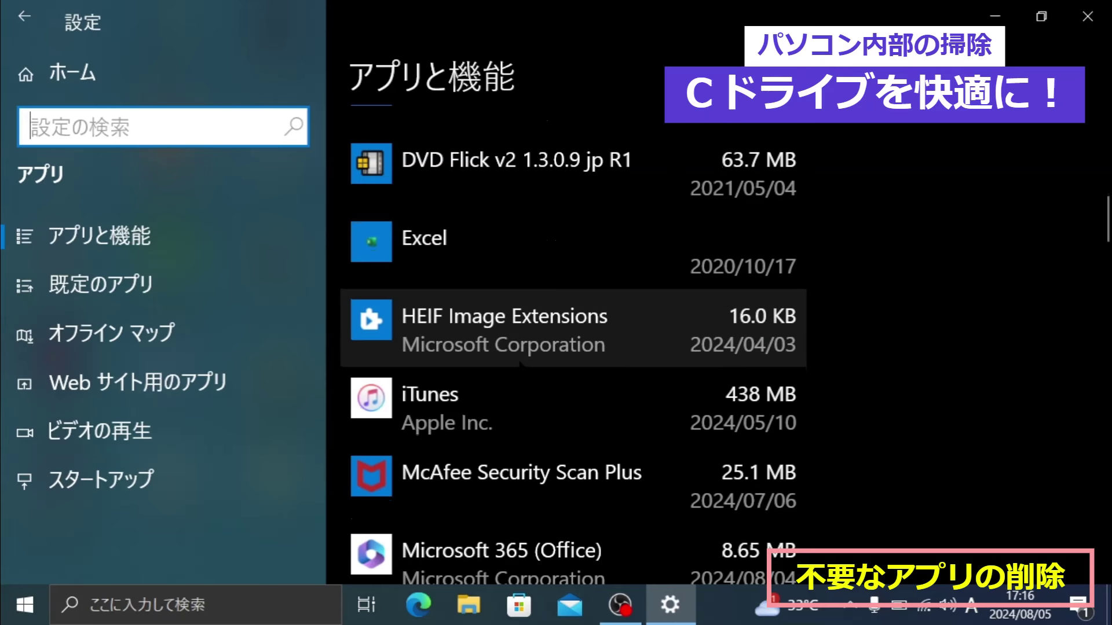
{"action": "scroll", "coordinate": [520, 363], "scroll_direction": "down", "scroll_amount": 1}
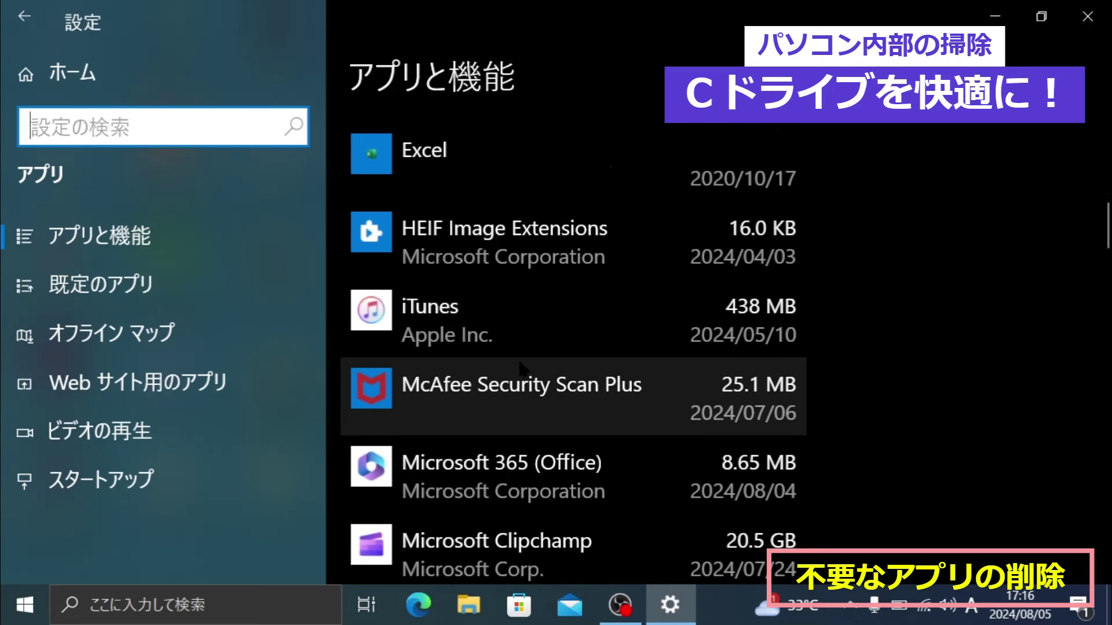
{"action": "scroll", "coordinate": [519, 363], "scroll_direction": "down", "scroll_amount": 1}
{"action": "scroll", "coordinate": [520, 364], "scroll_direction": "down", "scroll_amount": 1}
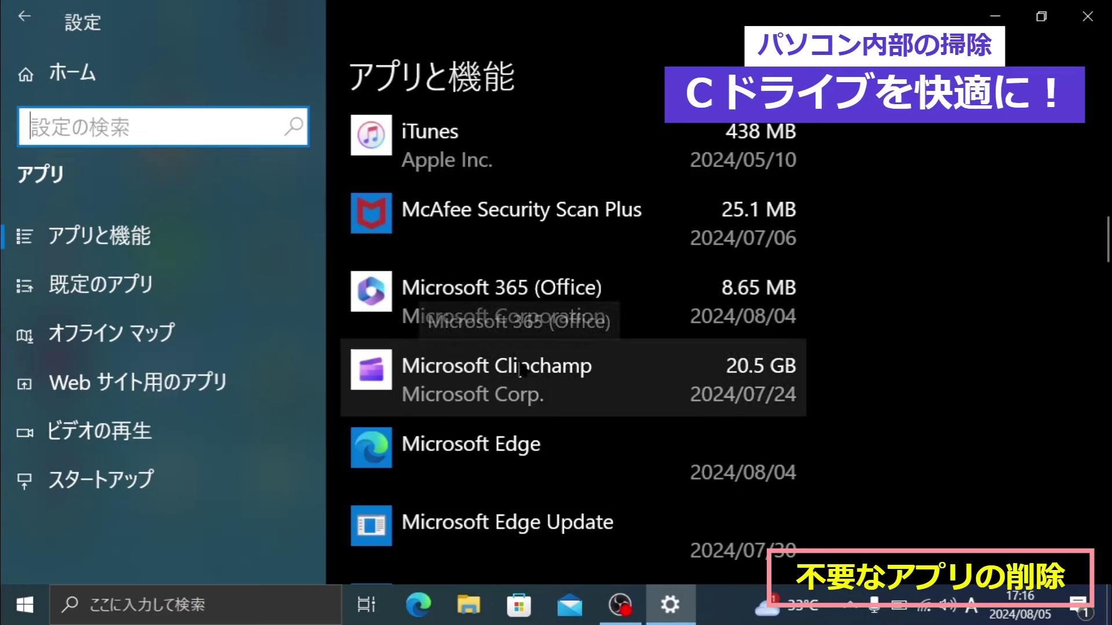
{"action": "scroll", "coordinate": [520, 366], "scroll_direction": "up", "scroll_amount": 1}
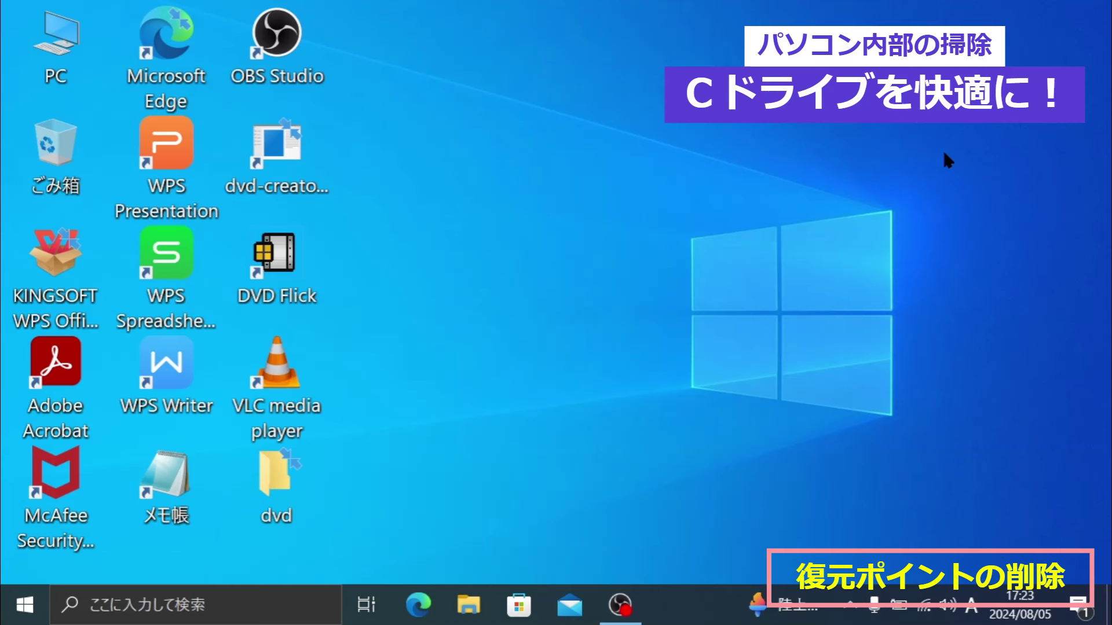
Search Windows for ふくげん, open 復元ポイントの作成, and open the restore configuration for ローカル ディスク (C:)
{"action": "key", "text": "super"}
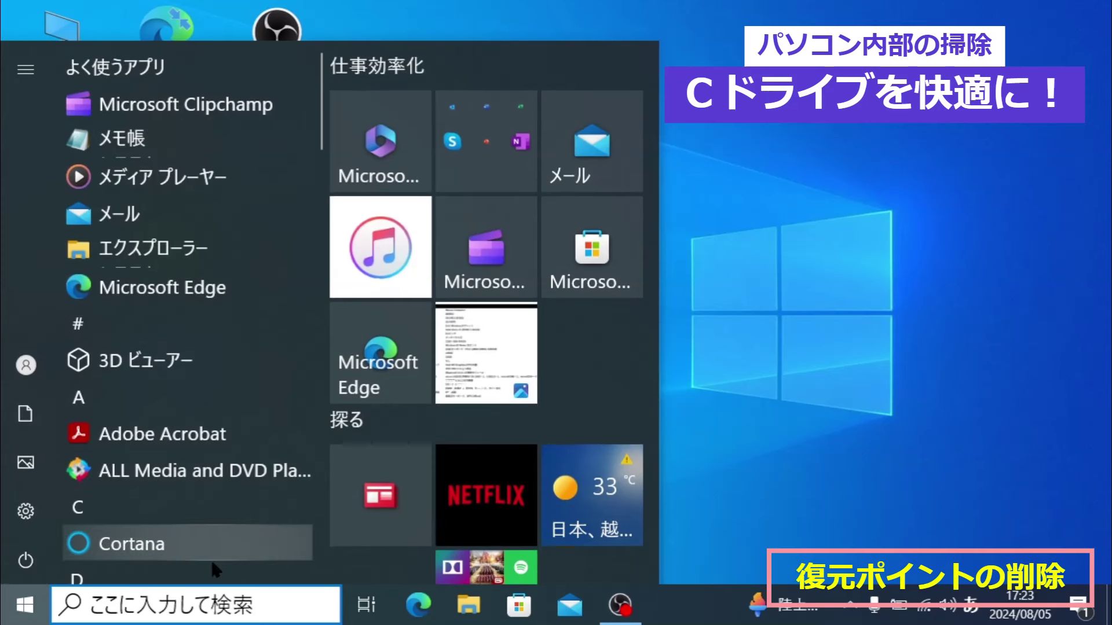
{"action": "left_click", "coordinate": [159, 605]}
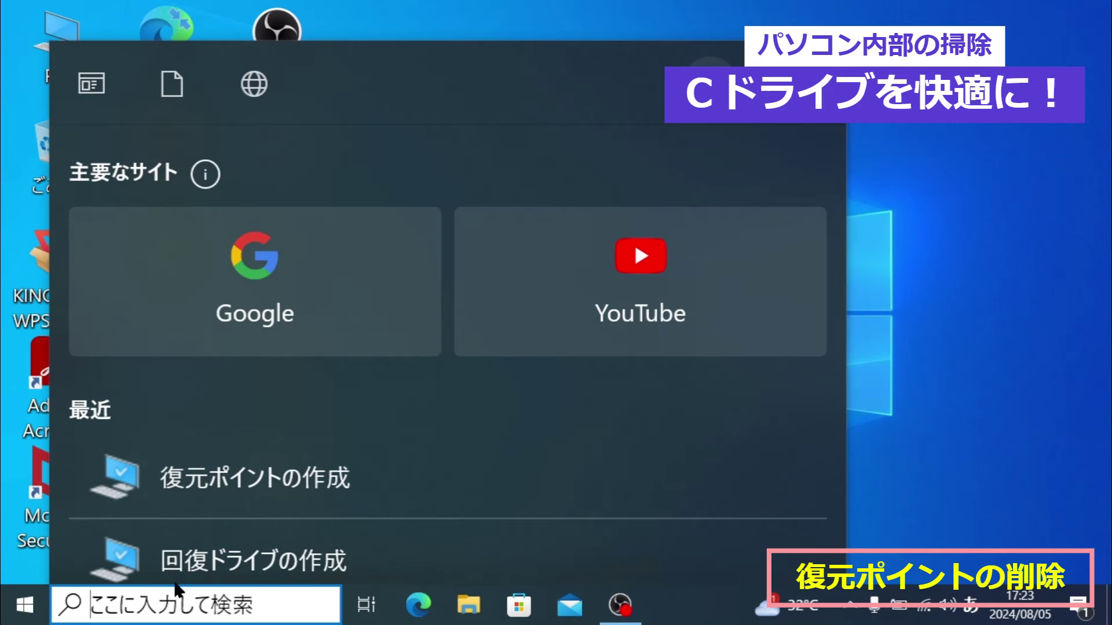
{"action": "type", "text": "ふくげん"}
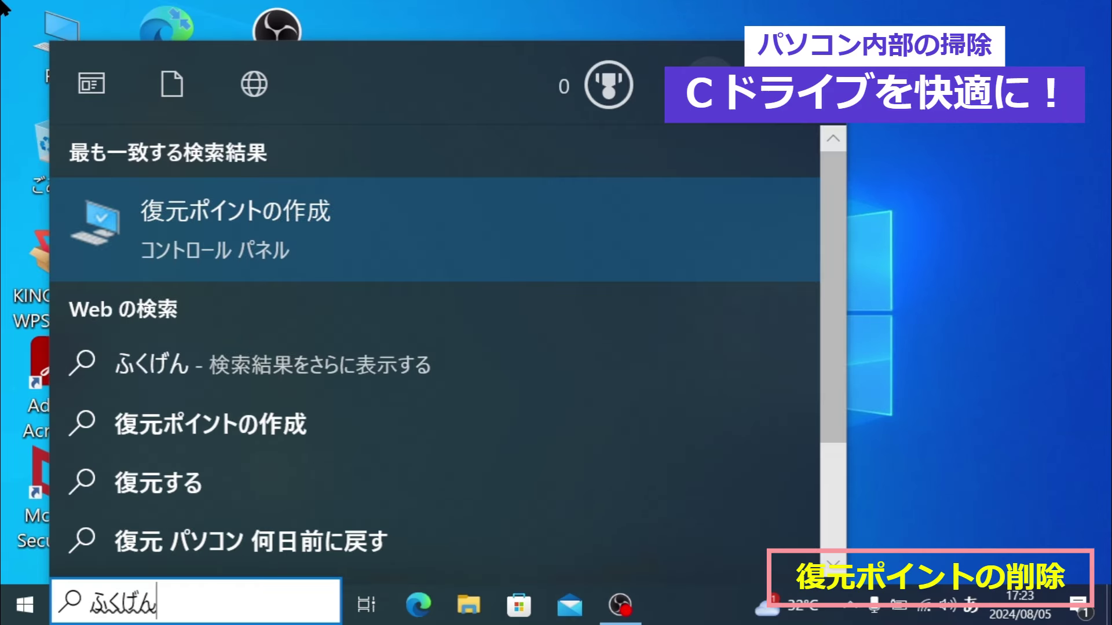
{"action": "left_click", "coordinate": [319, 220]}
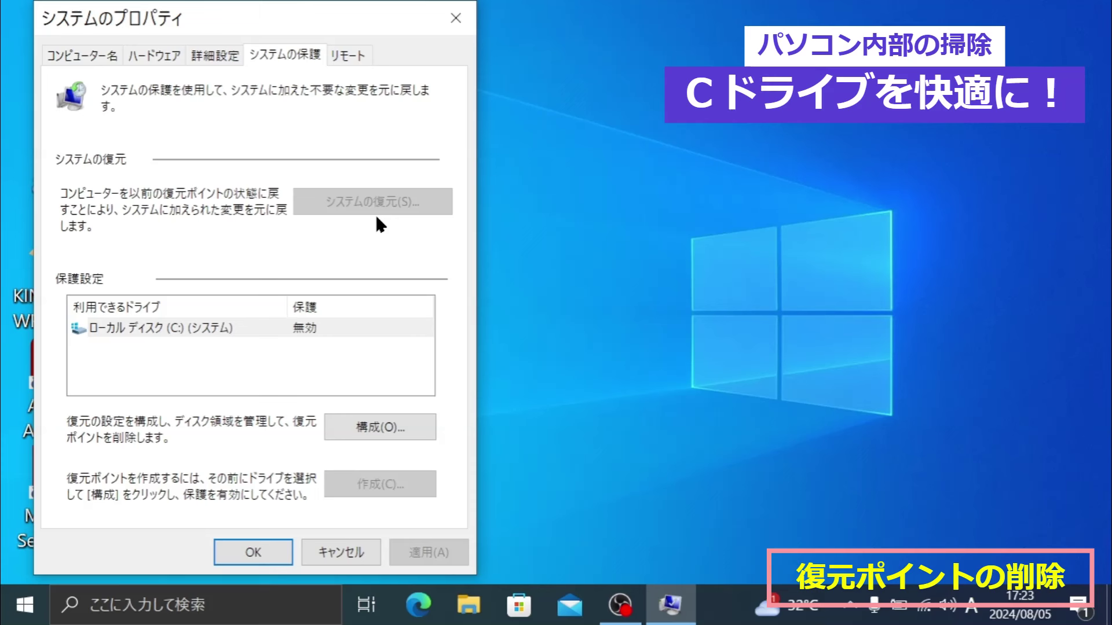
{"action": "left_click", "coordinate": [360, 434]}
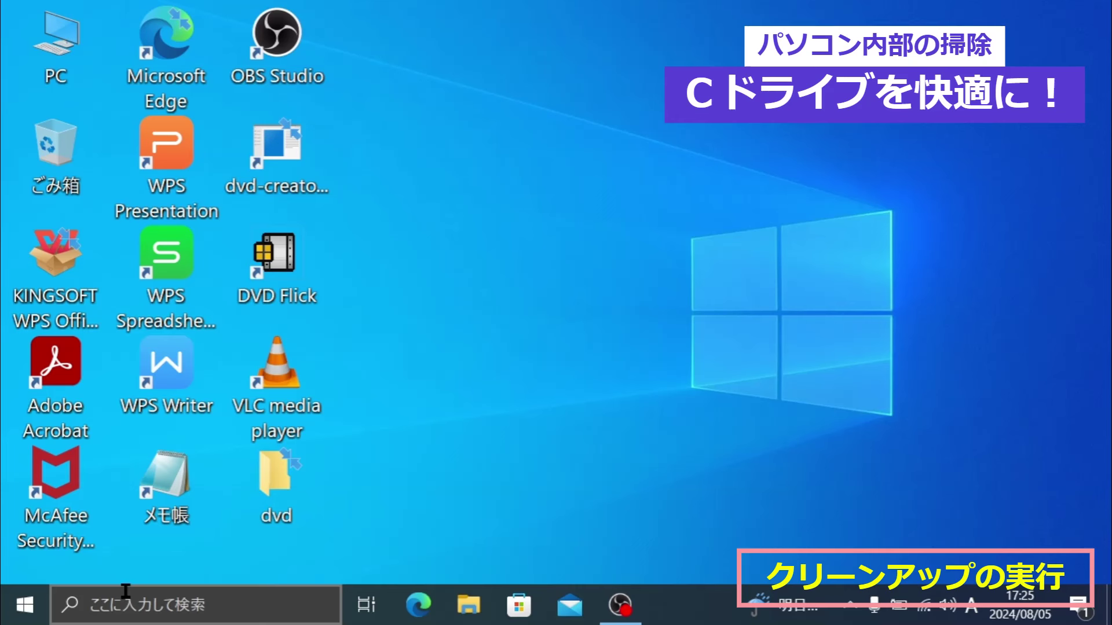
Search Windows for クリーン, open ディスク クリーンアップ, review the files offered for deletion on the C drive, and close it
{"action": "key", "text": "super"}
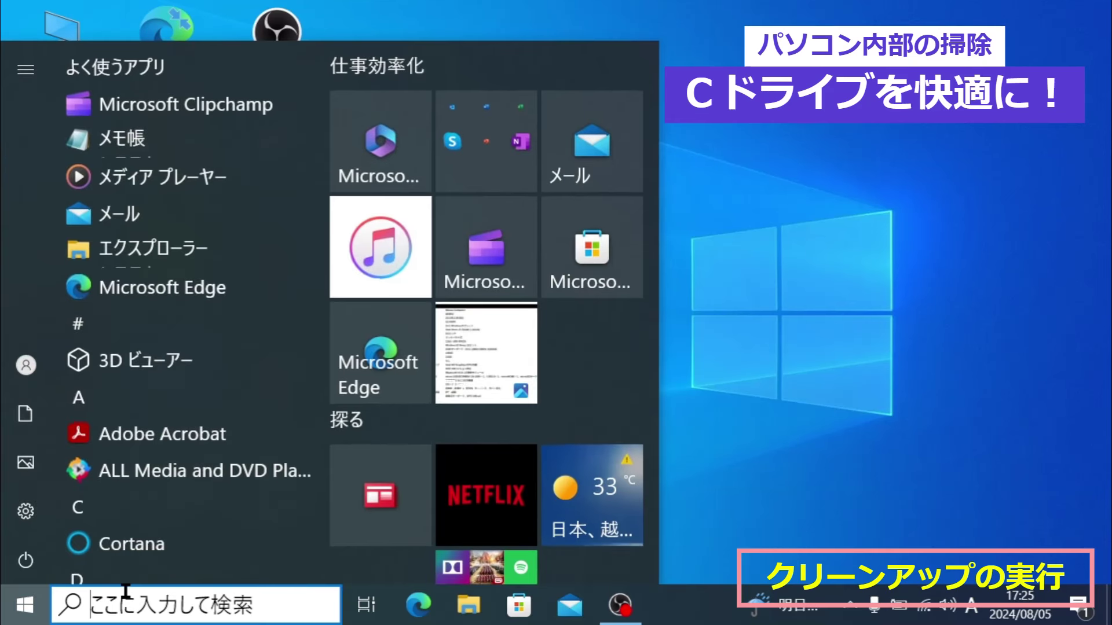
{"action": "left_click", "coordinate": [229, 600]}
{"action": "type", "text": "kuri-n"}
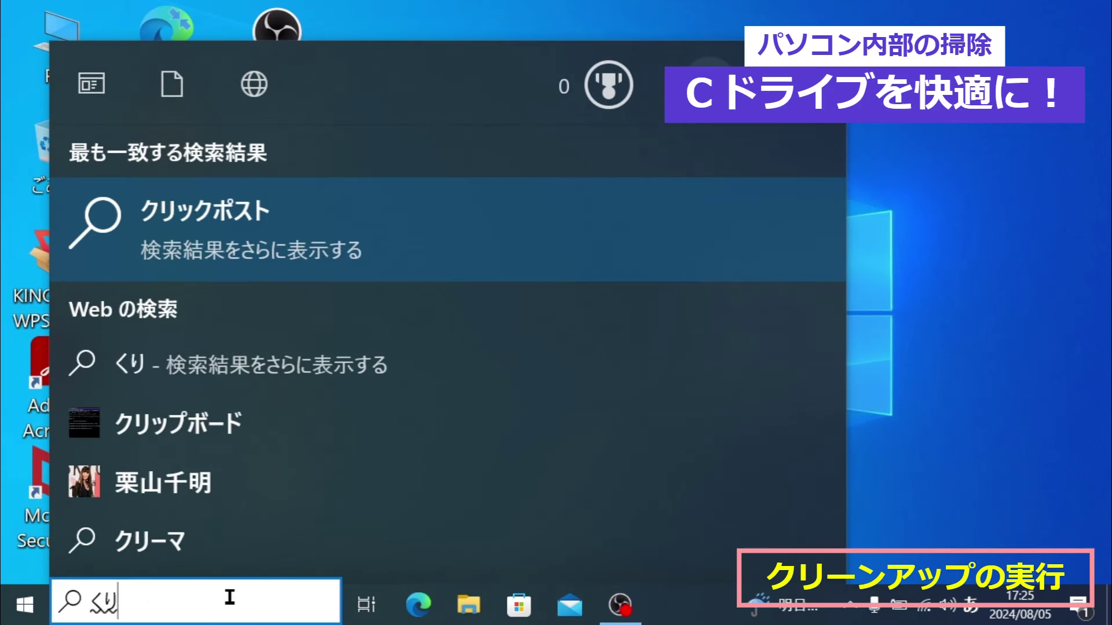
{"action": "type", "text": "n"}
{"action": "key", "text": "space"}
{"action": "key", "text": "Return"}
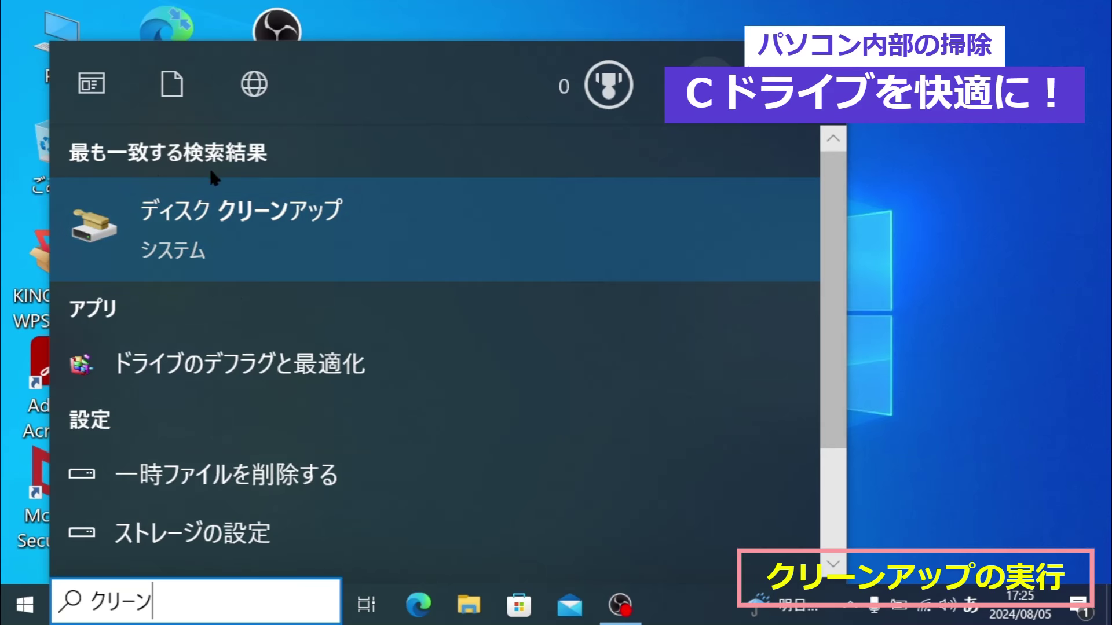
{"action": "left_click", "coordinate": [252, 227]}
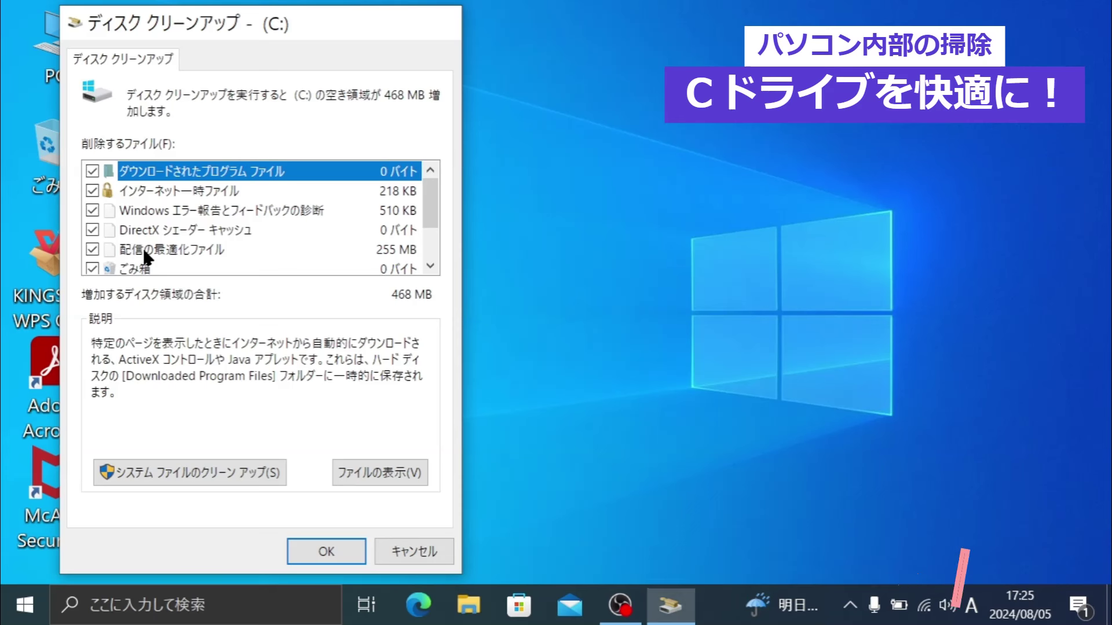
{"action": "key", "text": "Escape"}
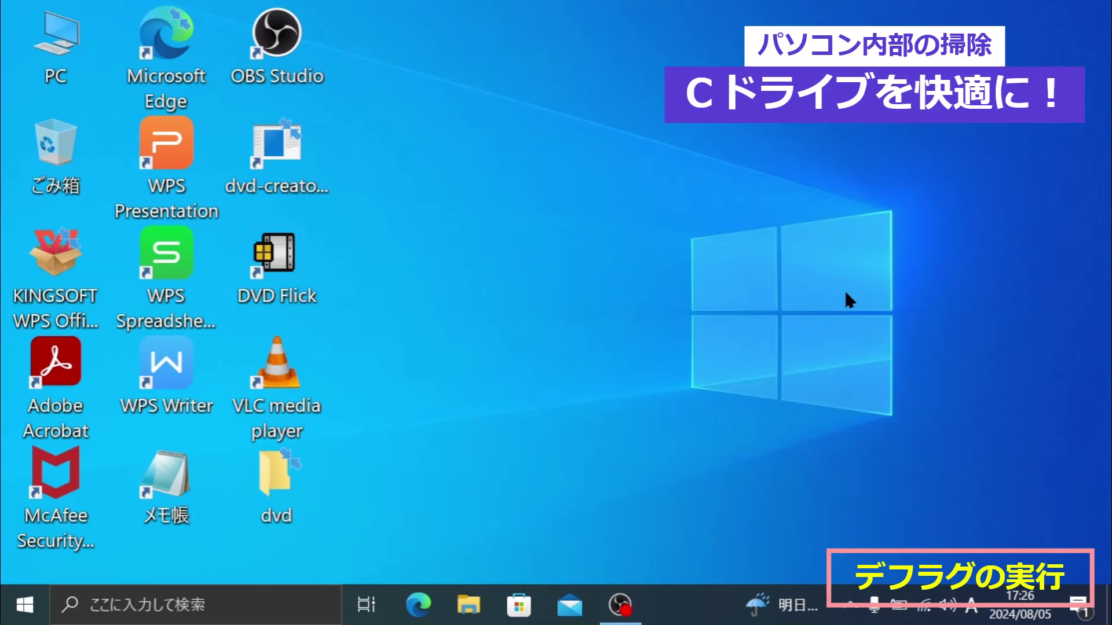
Search Windows for dehuragu and open ドライブのデフラグと最適化
{"action": "key", "text": "super"}
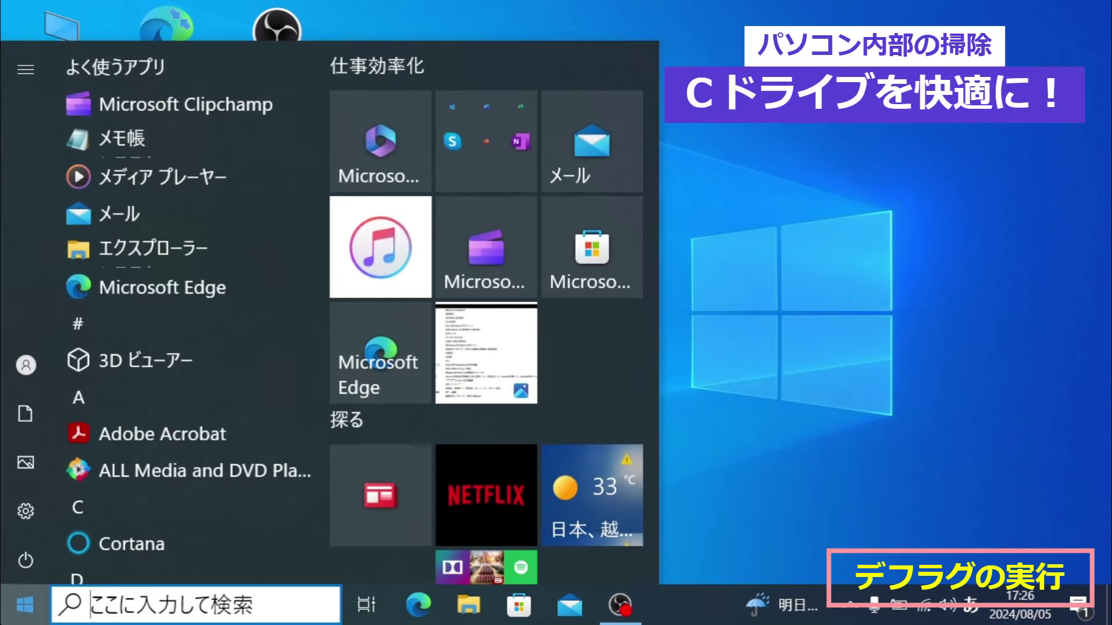
{"action": "left_click", "coordinate": [177, 616]}
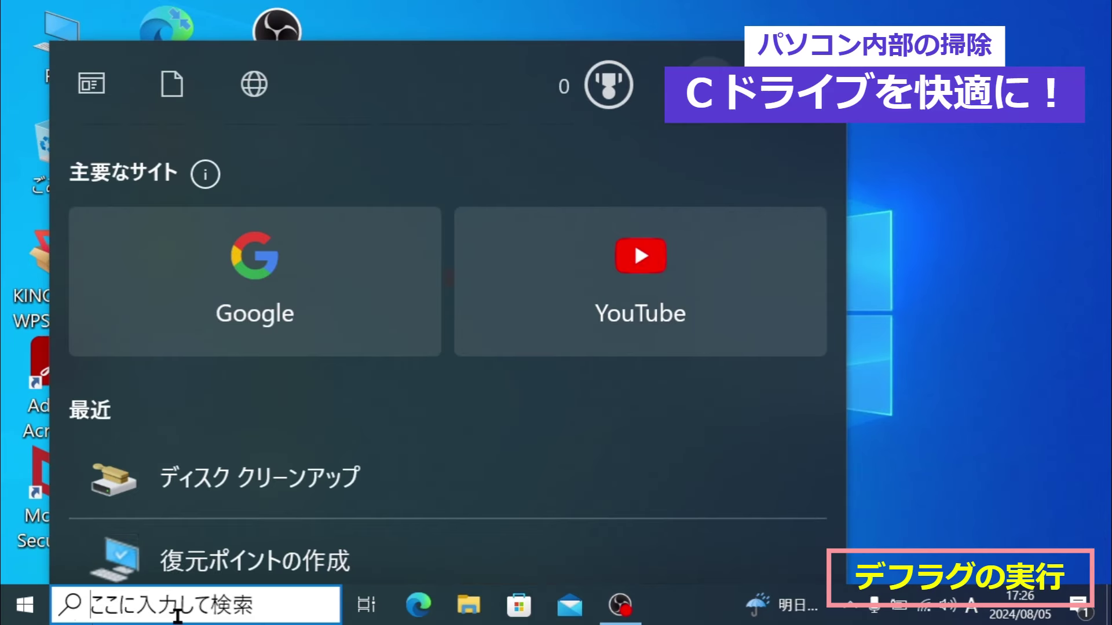
{"action": "type", "text": "dehuragu"}
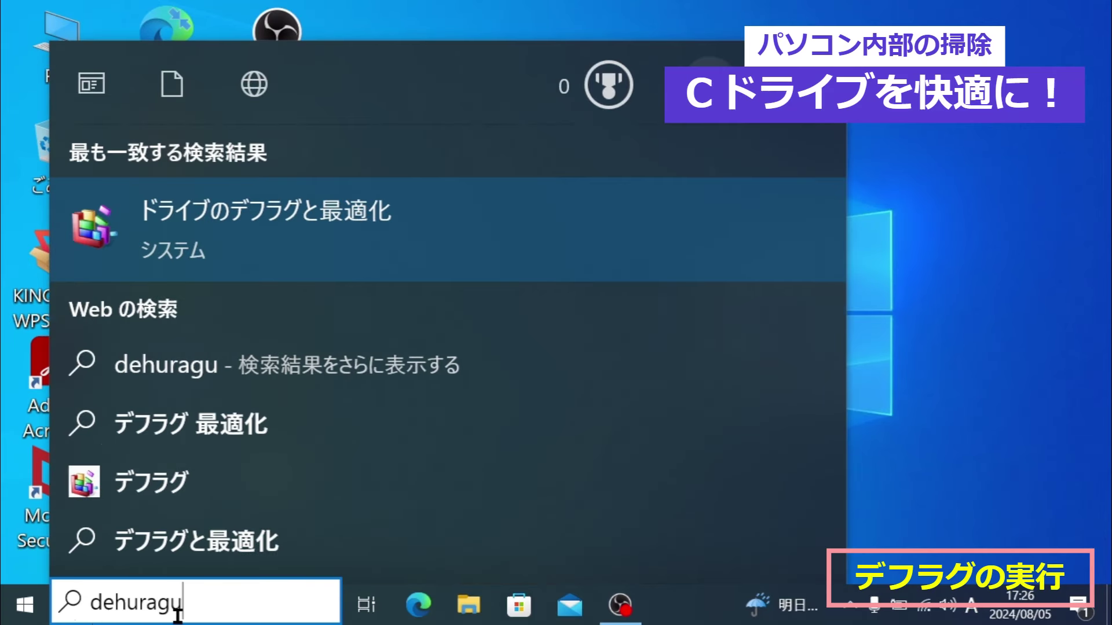
{"action": "left_click", "coordinate": [254, 266]}
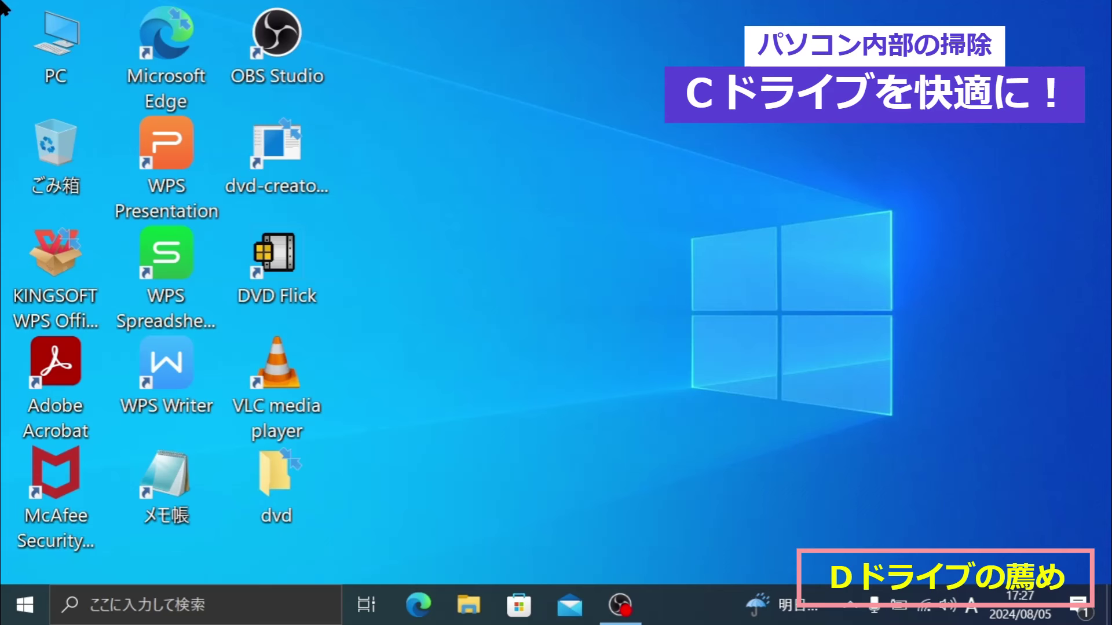
Open PC from the desktop, examine the available drives and their free space, and close the window
{"action": "double_click", "coordinate": [50, 44]}
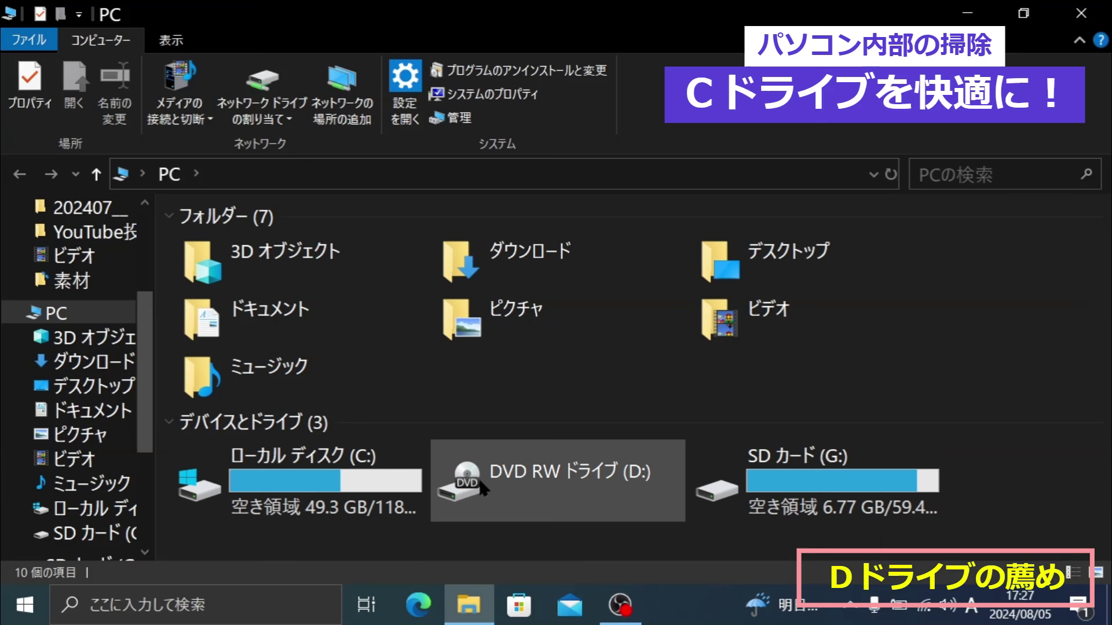
{"action": "mouse_move", "coordinate": [338, 494]}
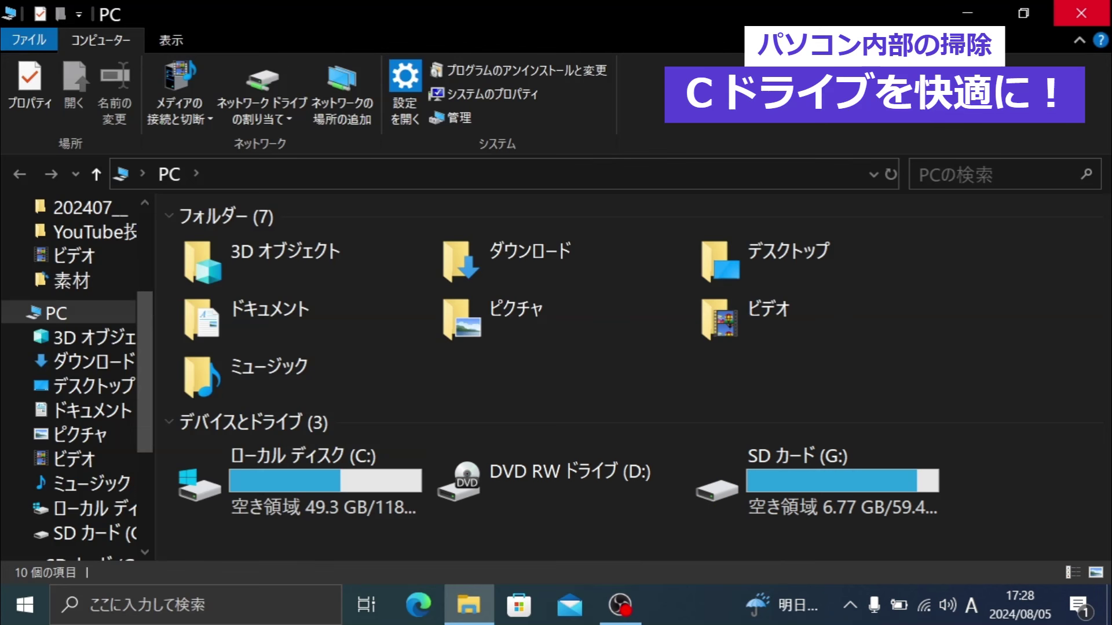
{"action": "left_click", "coordinate": [1081, 13]}
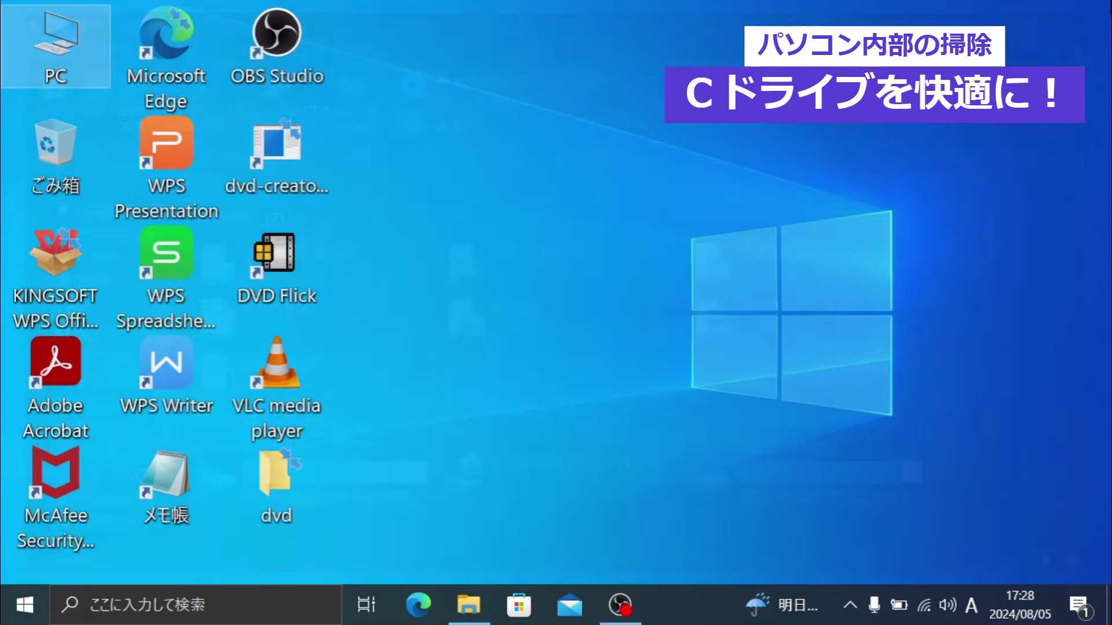